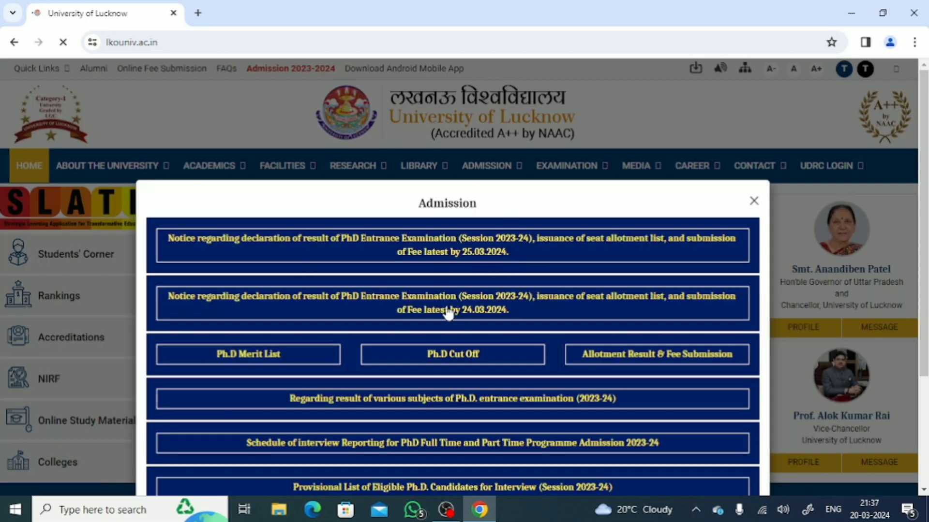
# - Dismiss the admission notices and open the Exam Form Submission 2023-24 page from the examination options
pyautogui.click(754, 201)
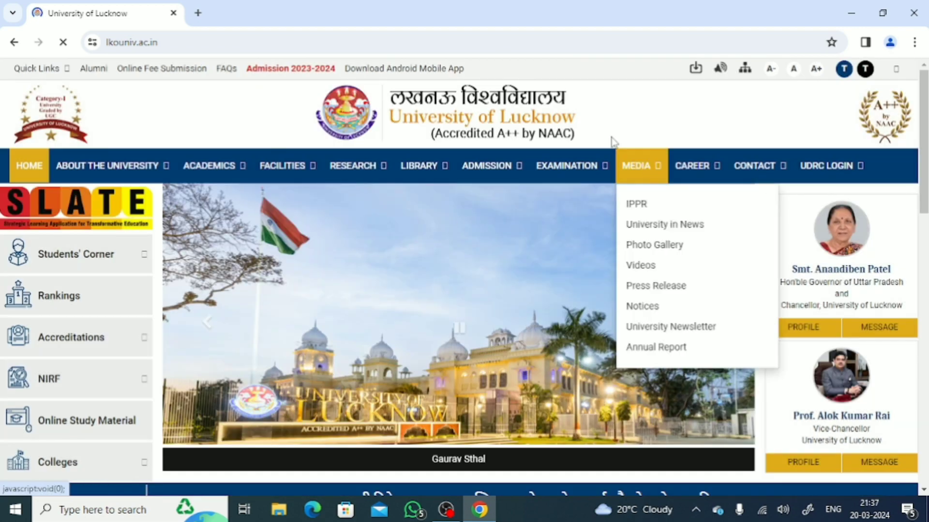
pyautogui.moveTo(554, 177)
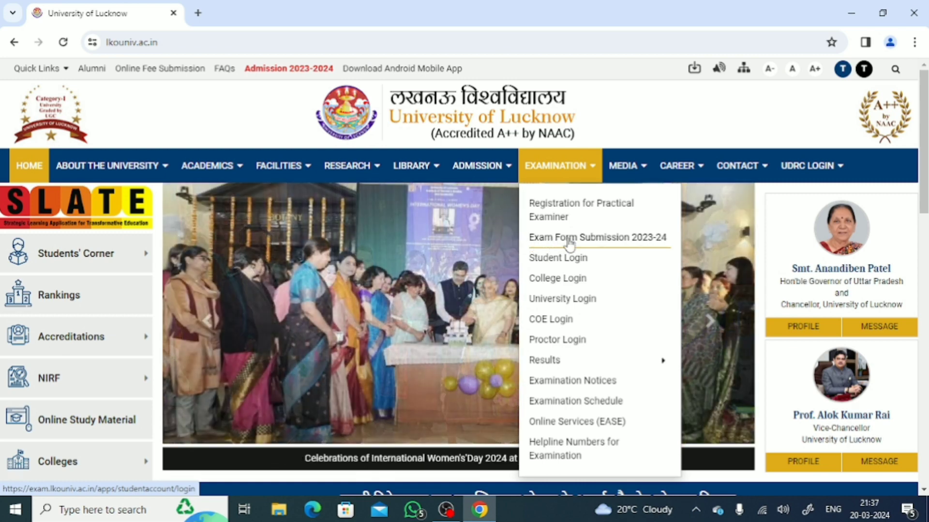
pyautogui.click(587, 244)
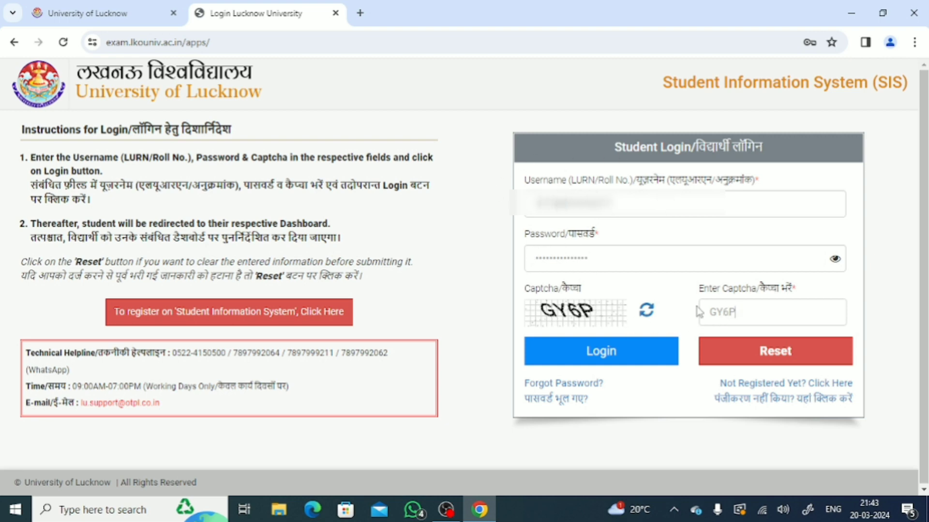
# - Log in to the student account and open the even exam form
pyautogui.click(594, 355)
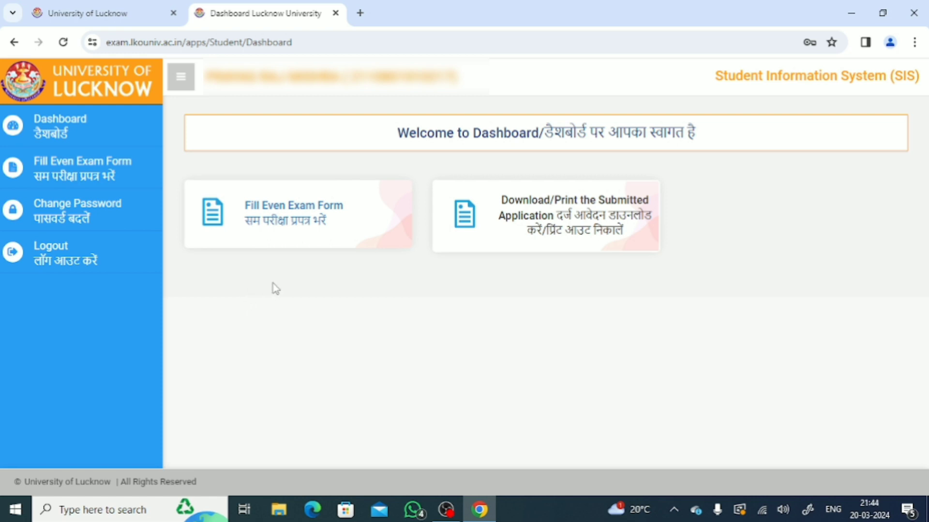
pyautogui.click(269, 224)
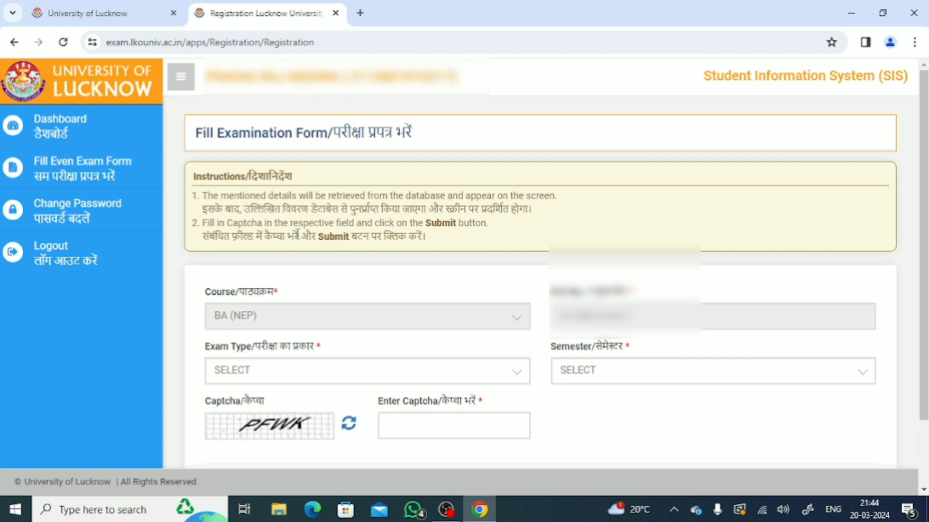
# - Choose the REGULAR exam type for semester 6, fill in the captcha and submit the selection
pyautogui.scroll(-2, 296, 231)
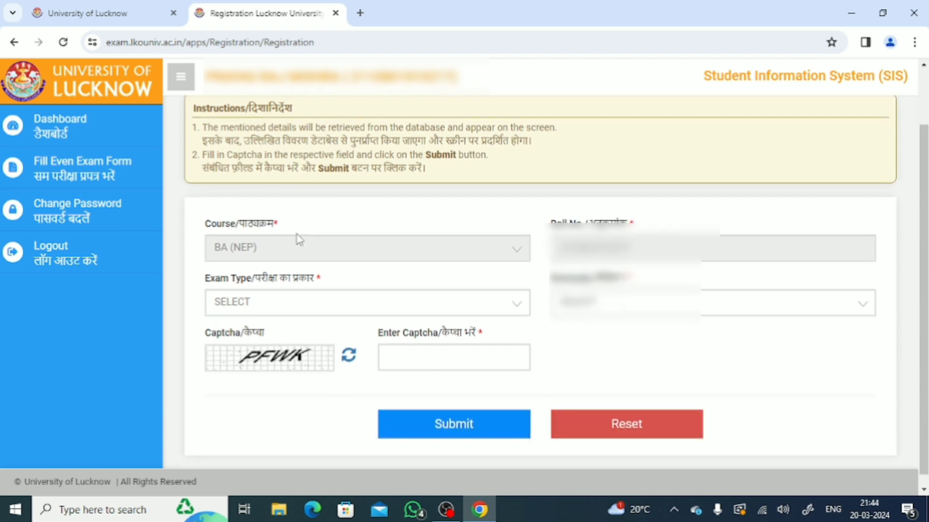
pyautogui.scroll(-1, 296, 237)
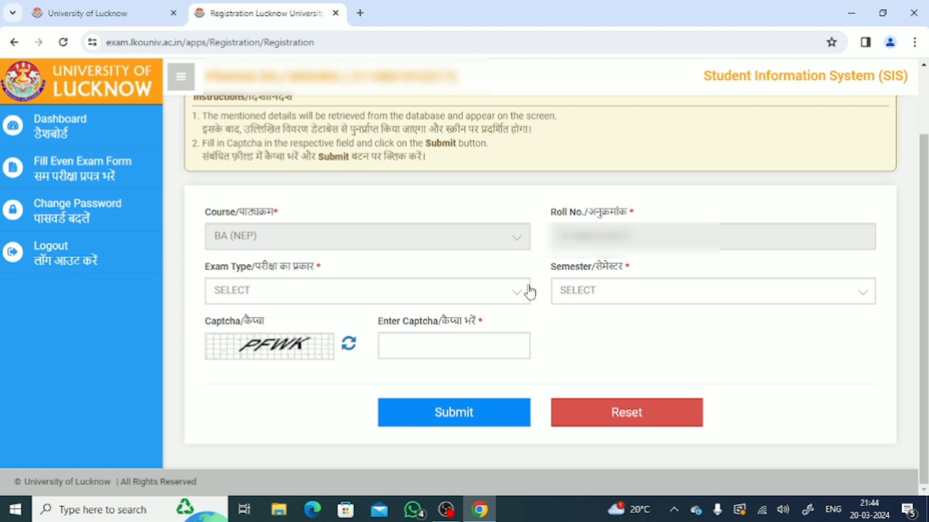
pyautogui.click(515, 292)
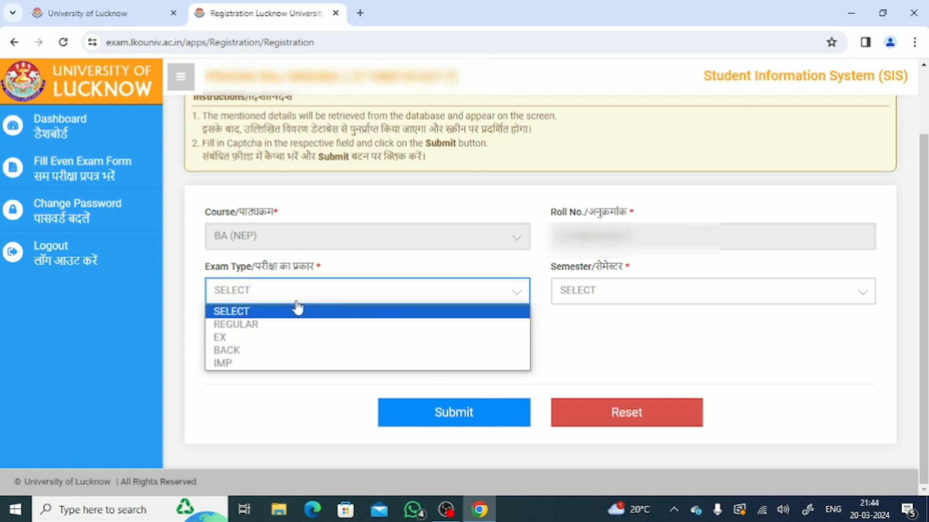
pyautogui.click(250, 329)
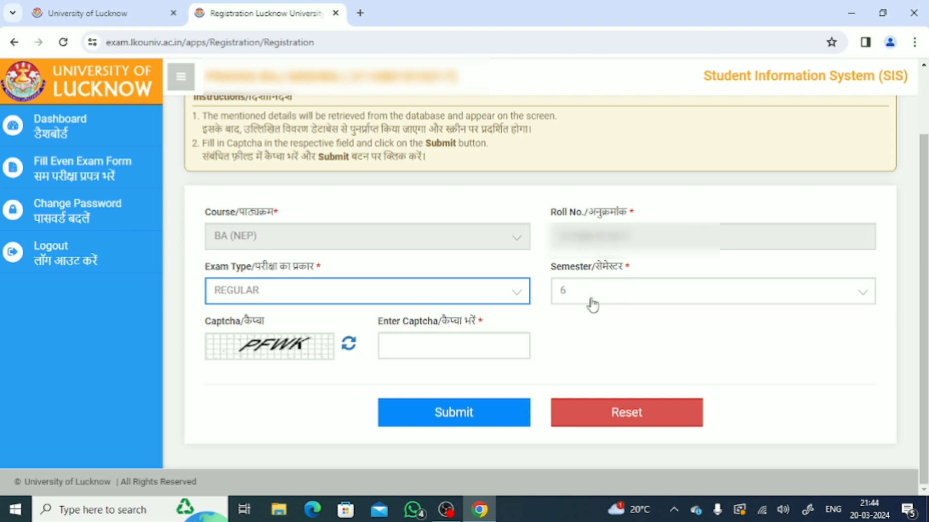
pyautogui.click(432, 347)
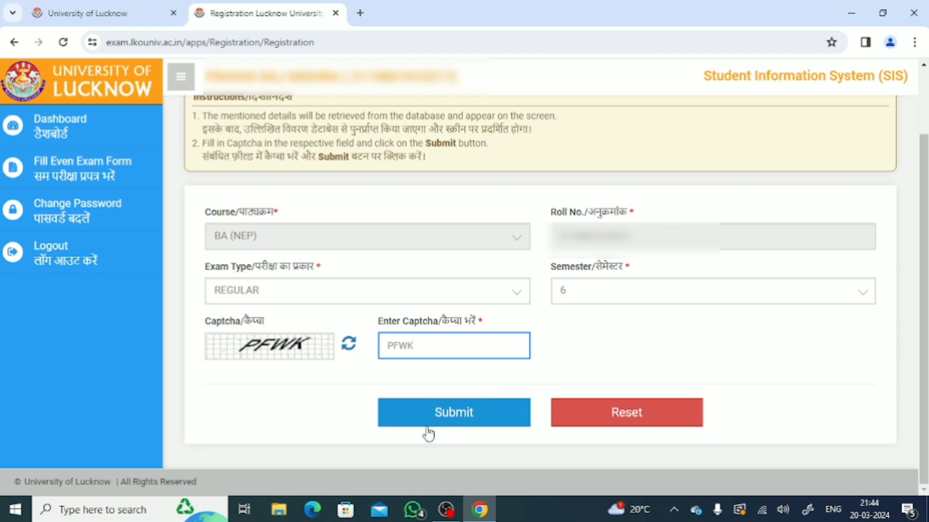
pyautogui.click(469, 410)
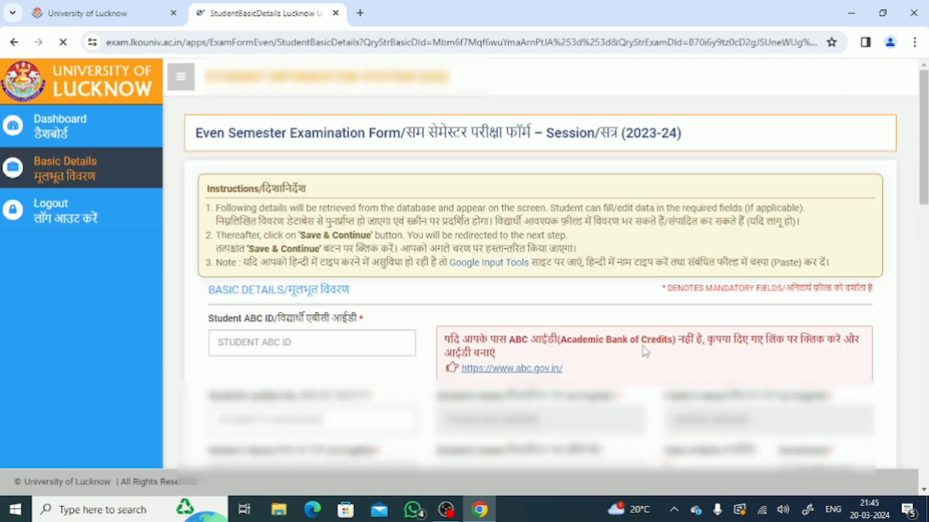
# - Review the instructions, ABC ID note, personal details and date of birth declaration in the basic details section
pyautogui.scroll(-2, 663, 338)
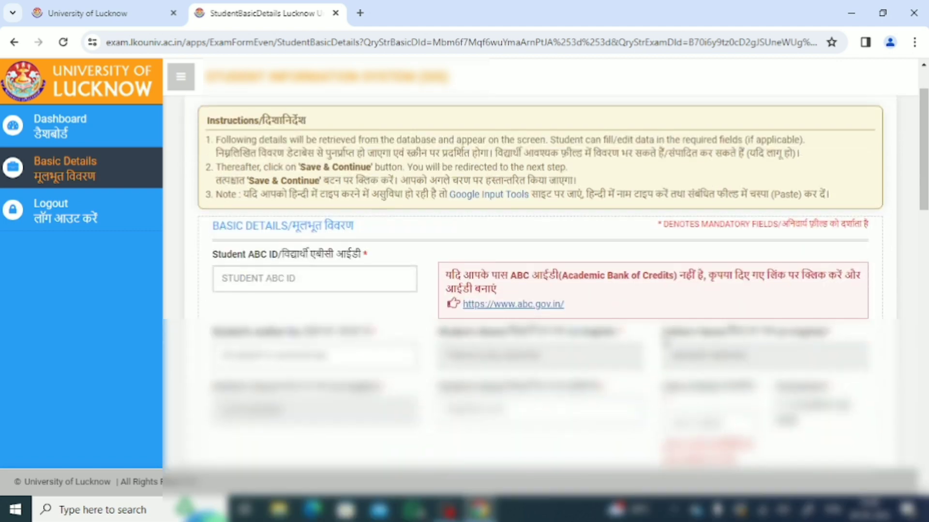
pyautogui.scroll(-1, 540, 290)
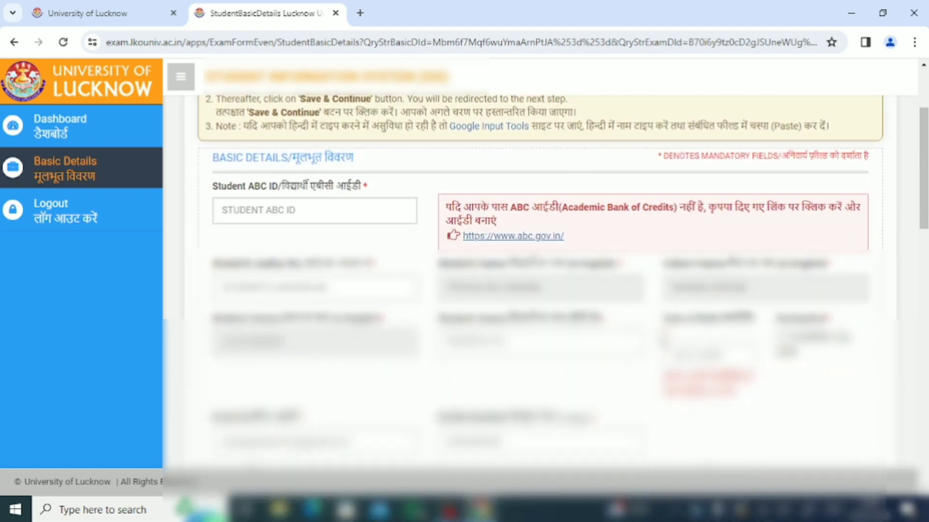
pyautogui.scroll(3, 332, 345)
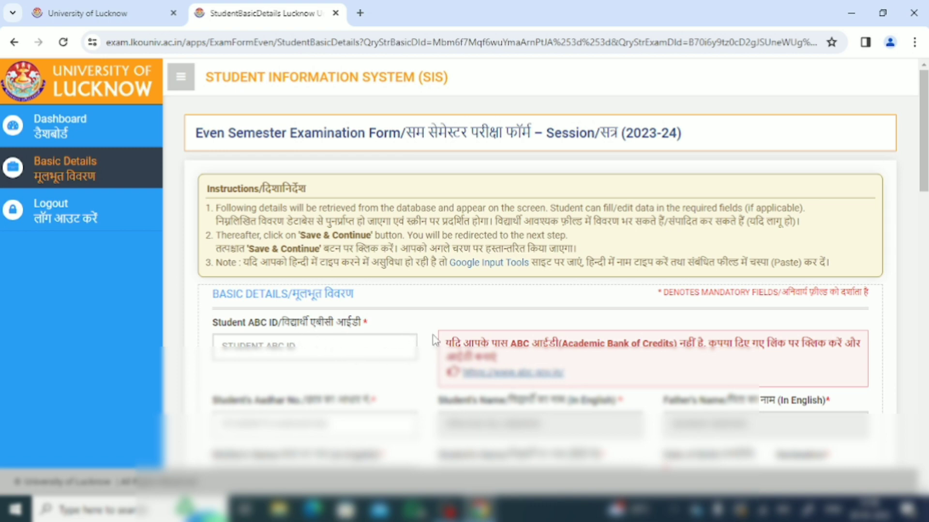
pyautogui.scroll(-2, 433, 340)
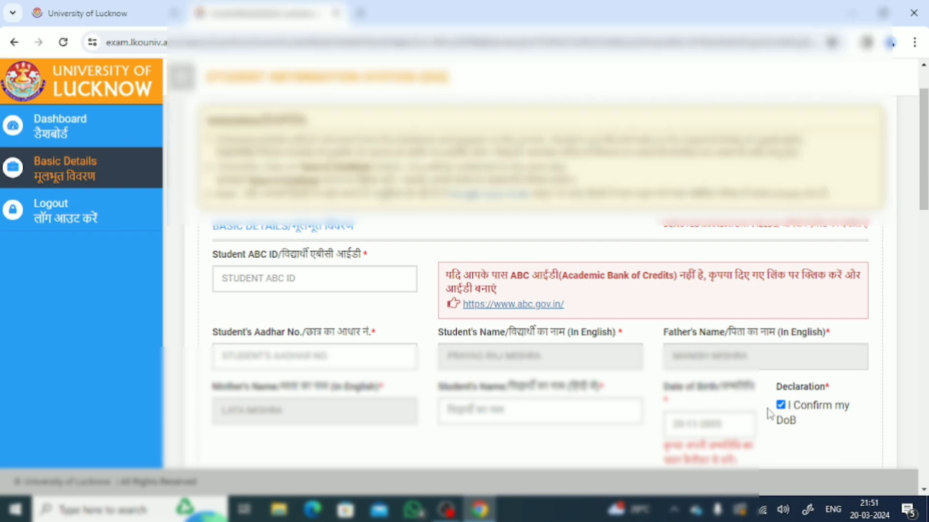
pyautogui.scroll(-5, 779, 433)
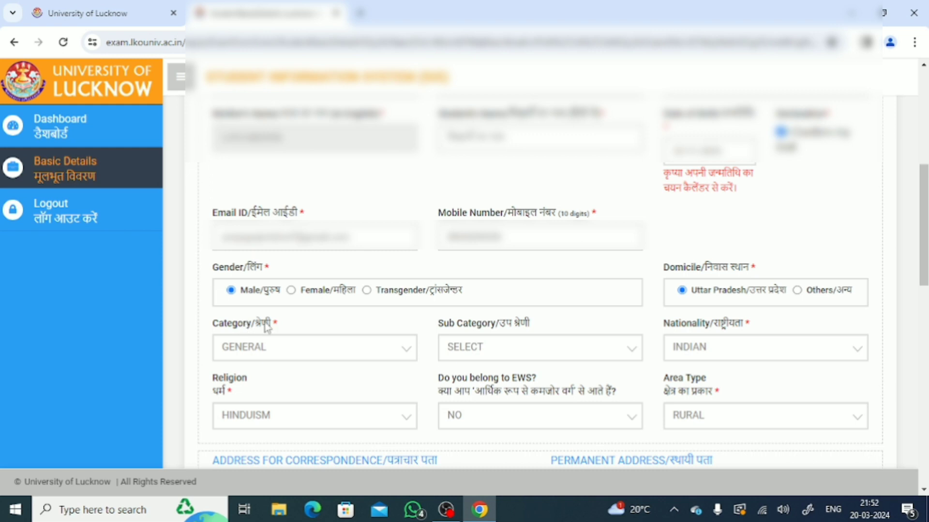
# - Examine the available category and sub category options in the basic details
pyautogui.click(401, 356)
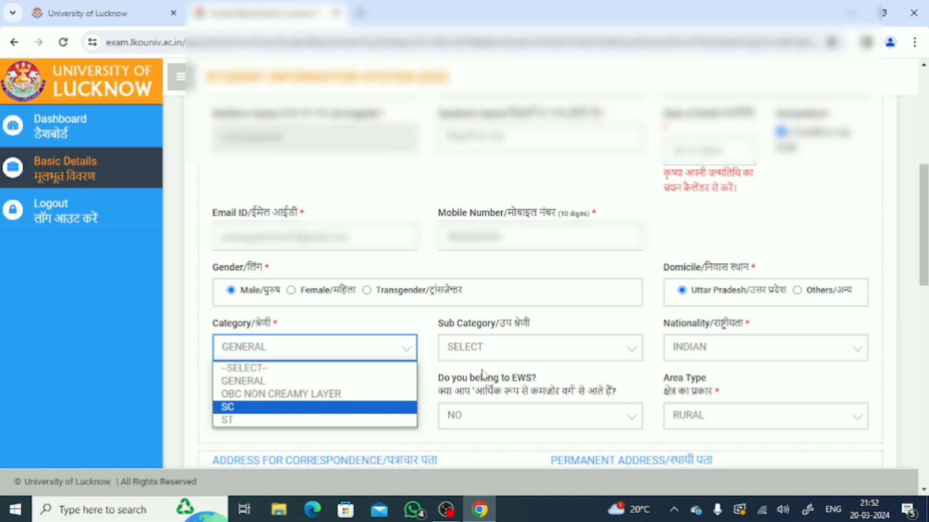
pyautogui.click(627, 359)
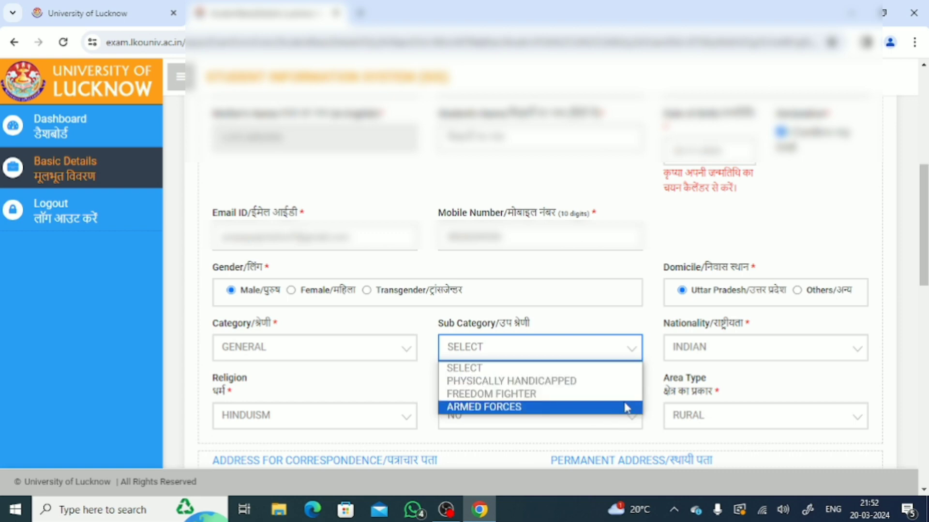
pyautogui.click(637, 355)
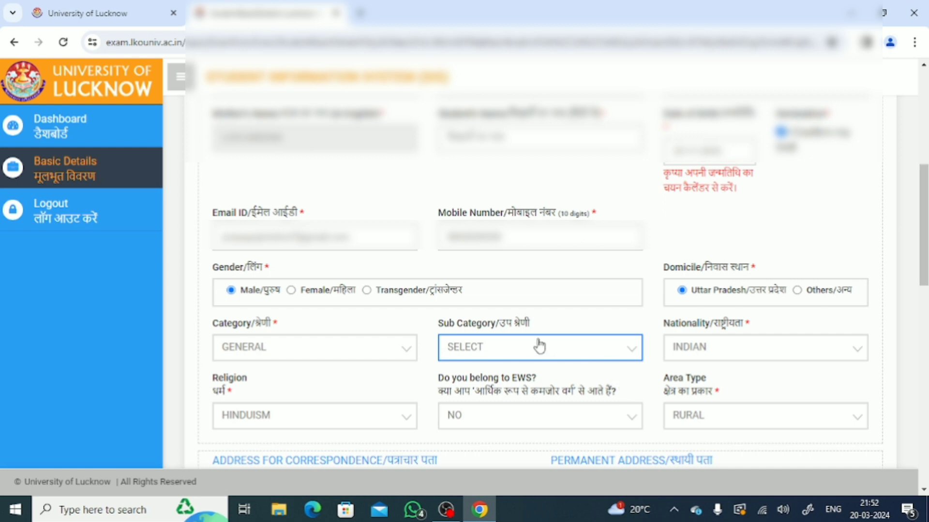
pyautogui.click(634, 357)
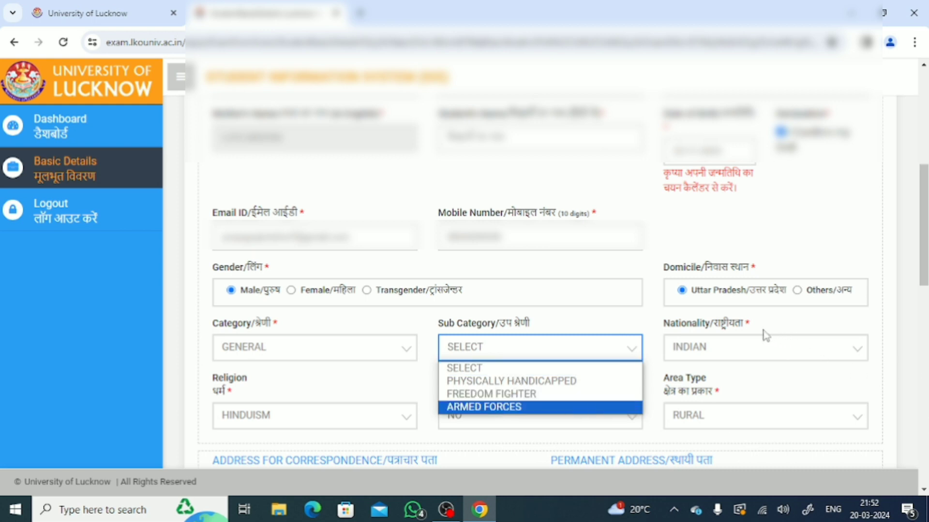
# - Check the nationality, religion and area type options, keeping INDIAN as the nationality
pyautogui.click(849, 356)
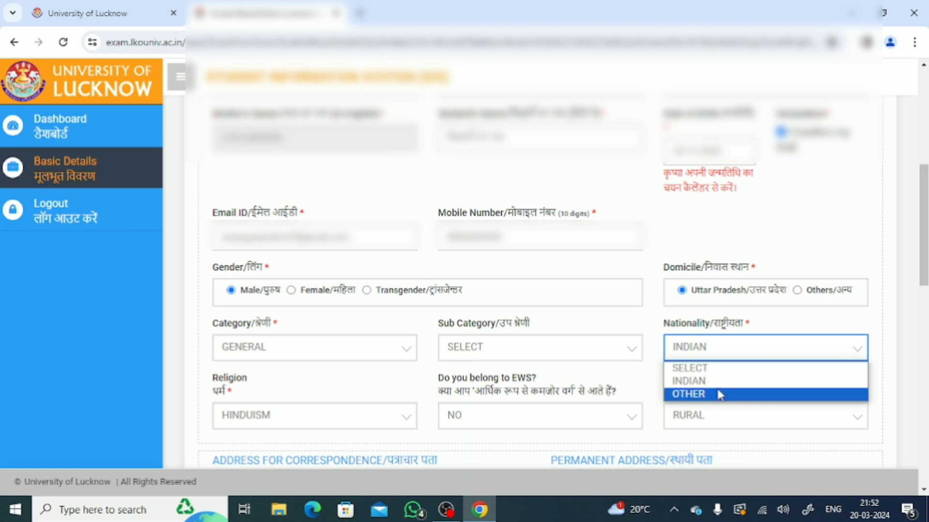
pyautogui.click(768, 385)
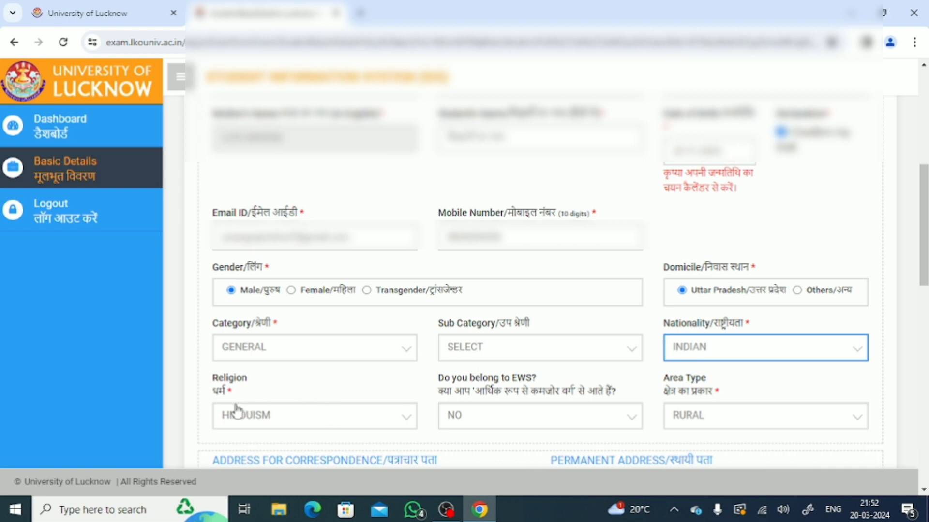
pyautogui.click(407, 429)
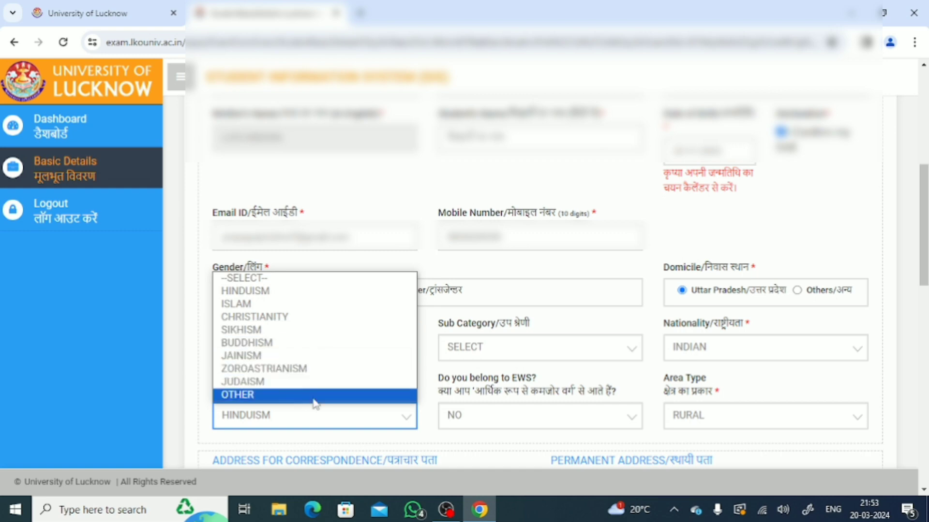
pyautogui.click(407, 424)
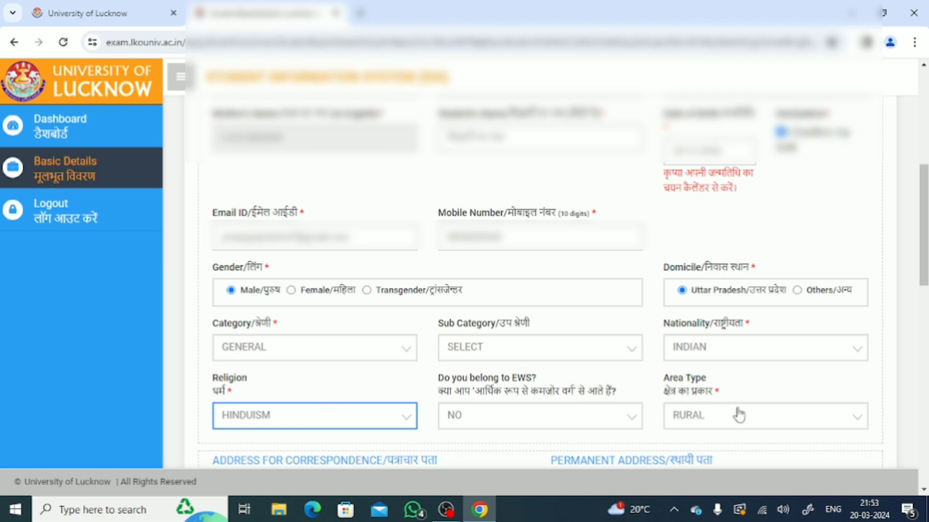
pyautogui.click(854, 427)
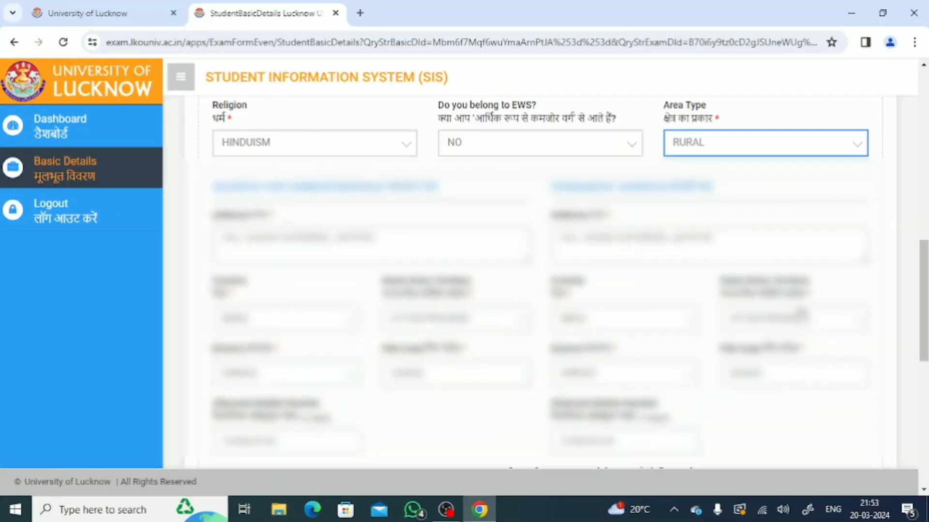
# - Select the student's state in the correspondence address and check the other state options
pyautogui.scroll(-5, 801, 314)
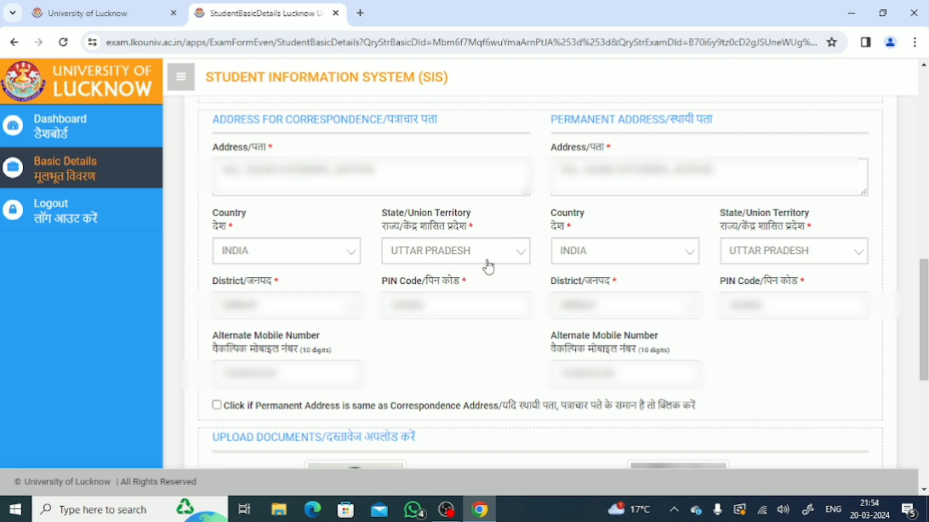
pyautogui.click(516, 260)
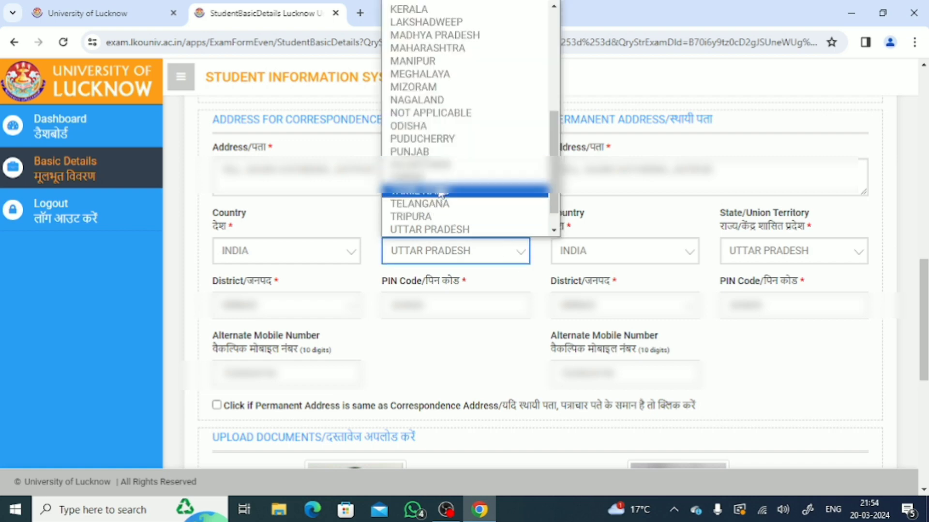
pyautogui.click(428, 230)
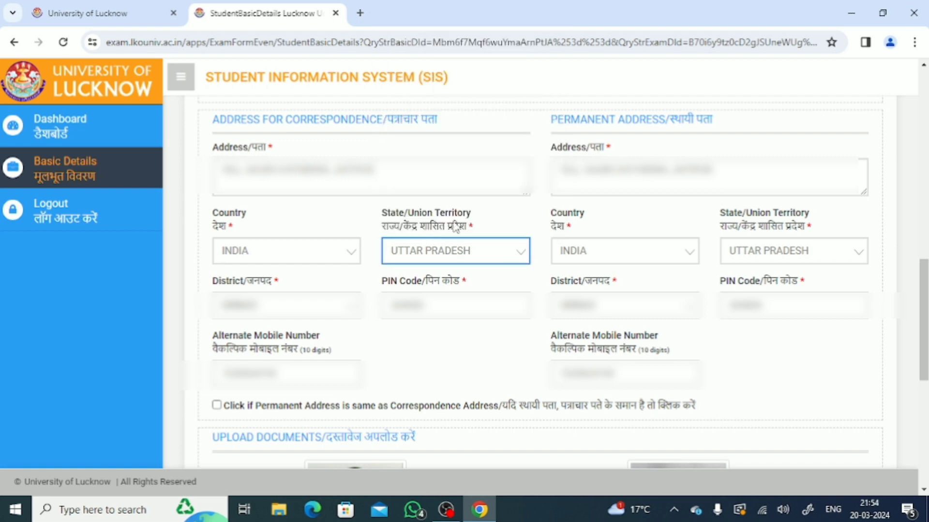
pyautogui.click(516, 262)
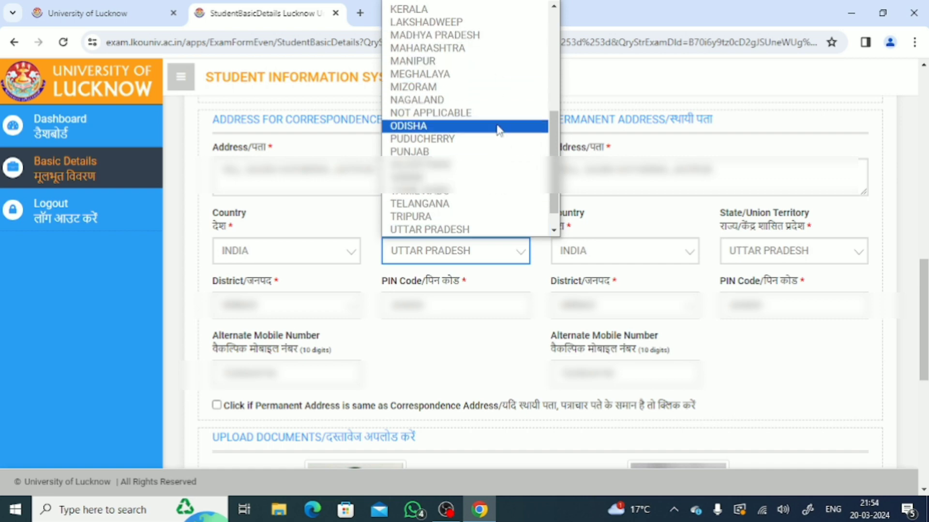
pyautogui.click(516, 262)
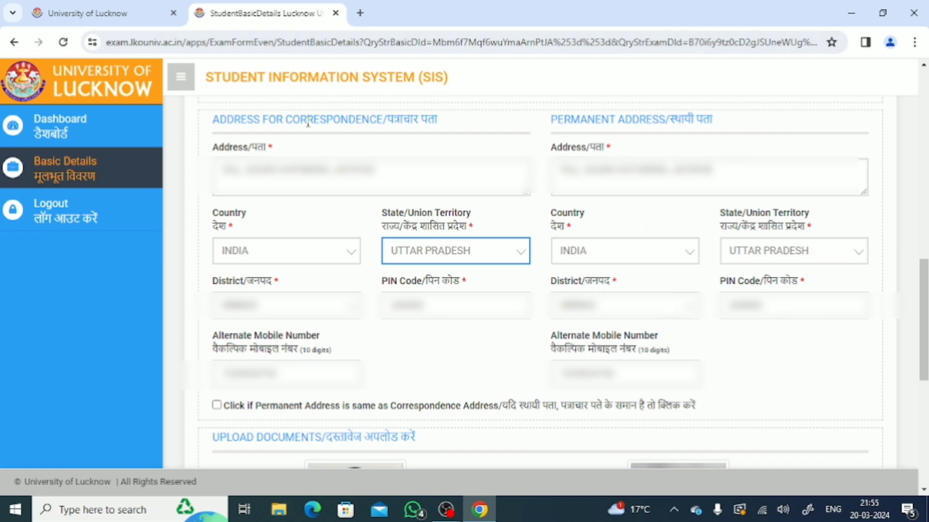
# - Browse the district options of the correspondence address without changing the selected district
pyautogui.scroll(-3, 310, 194)
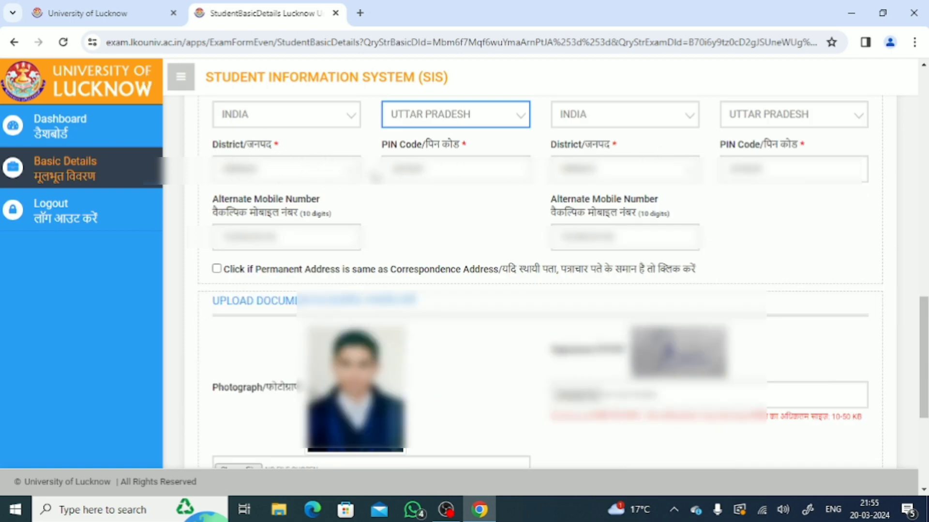
pyautogui.click(357, 182)
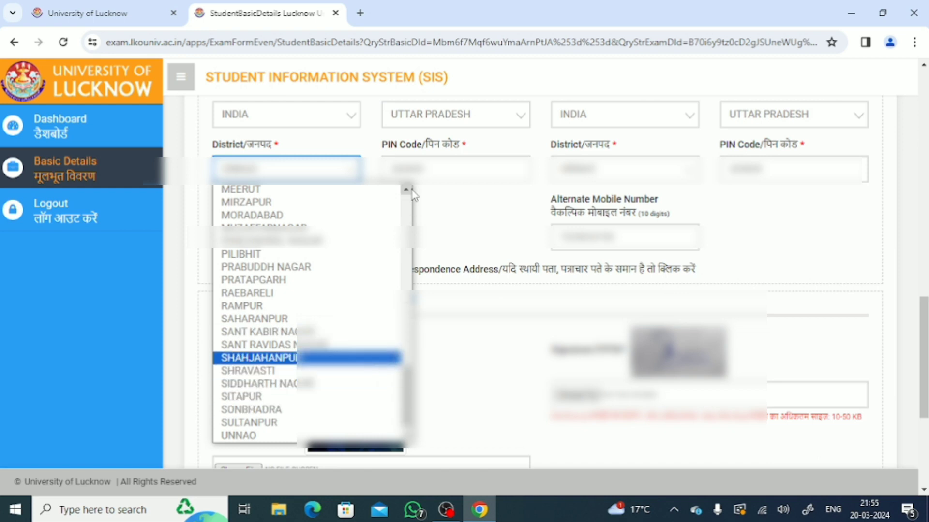
pyautogui.scroll(2, 410, 196)
pyautogui.scroll(6, 409, 198)
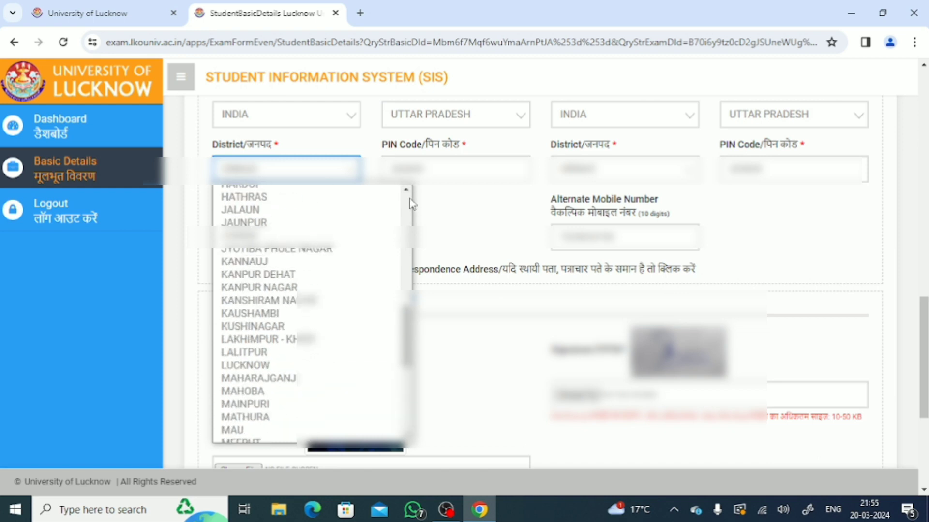
pyautogui.click(362, 187)
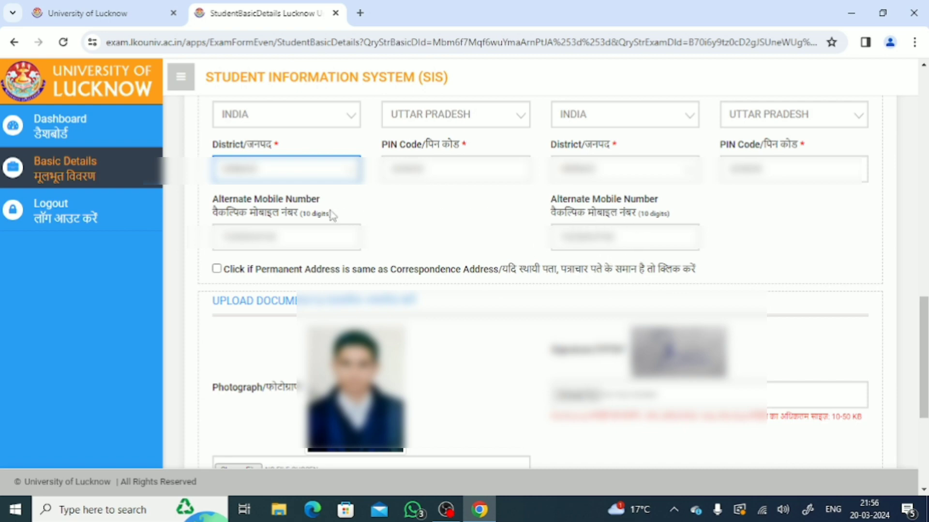
# - Mark the permanent address as the same as the correspondence address
pyautogui.click(217, 269)
pyautogui.click(232, 273)
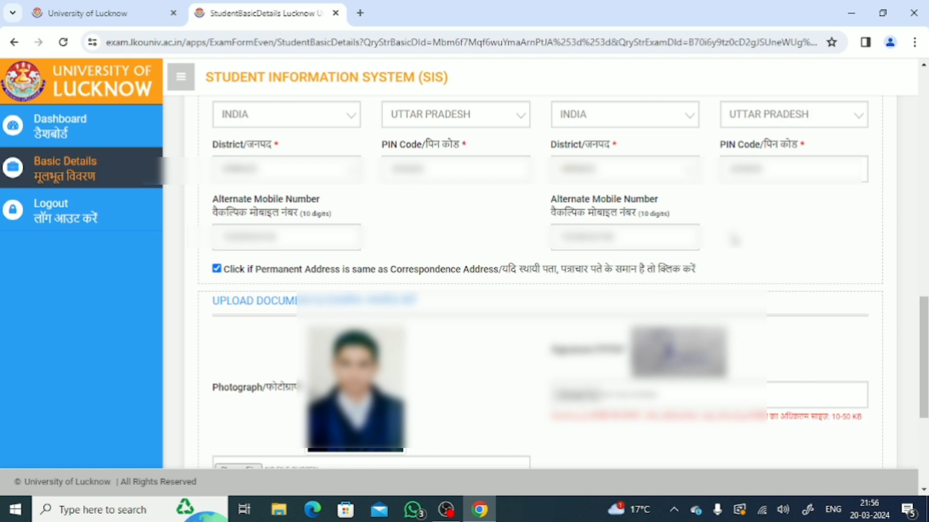
# - Clear the option that makes the permanent address the same as the correspondence address, and mark it again
pyautogui.click(216, 269)
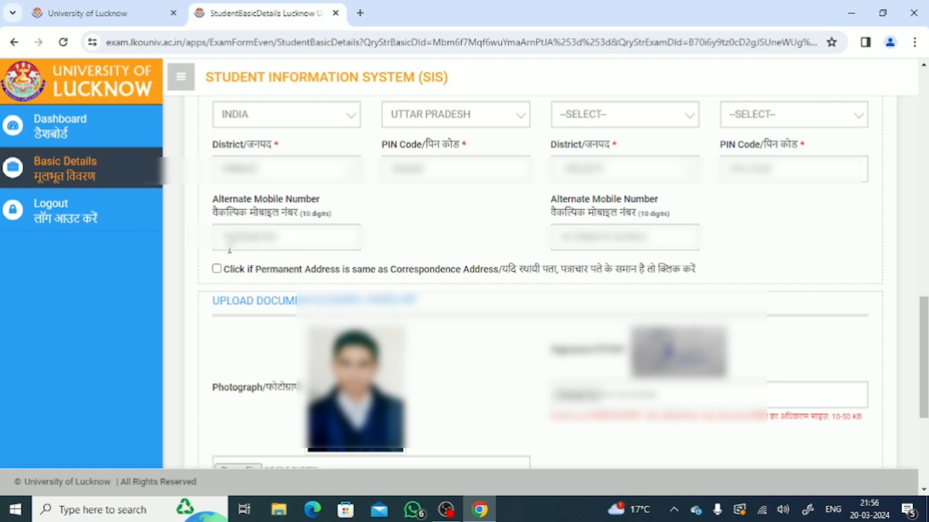
pyautogui.click(217, 270)
pyautogui.click(216, 269)
pyautogui.scroll(-1, 216, 271)
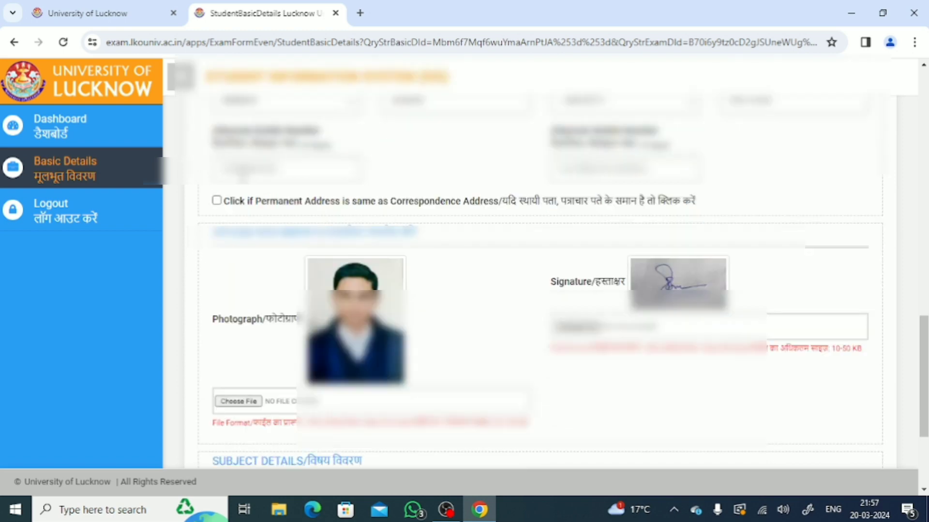
pyautogui.click(216, 201)
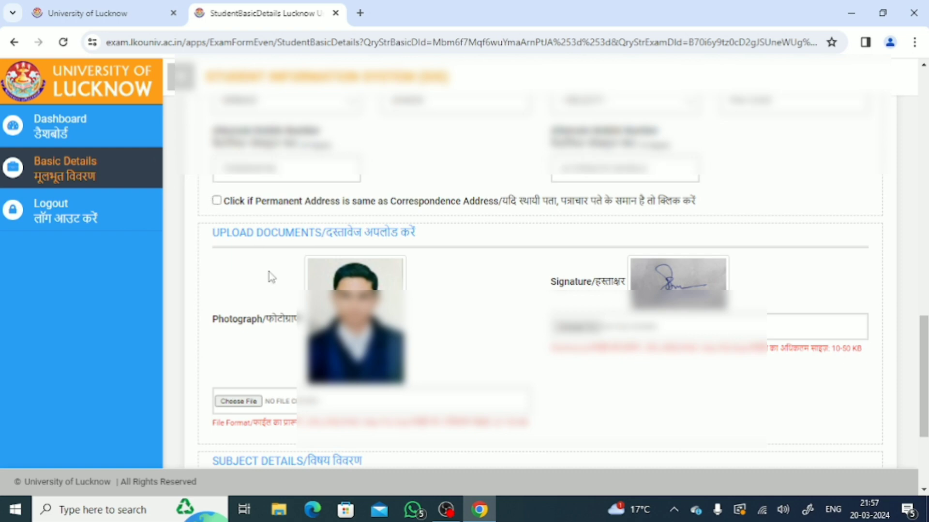
# - Save the basic details with the uploaded documents and major subjects unchanged, and continue to paper selection
pyautogui.scroll(-1, 466, 293)
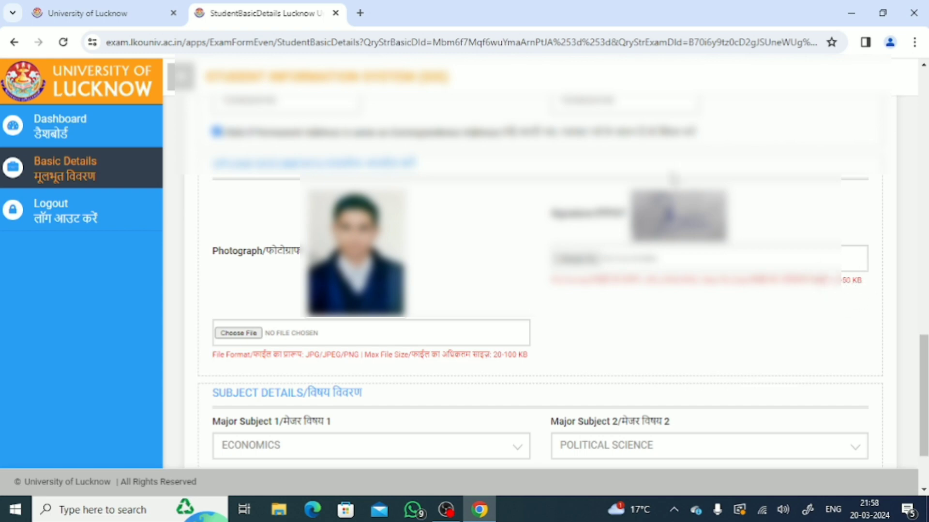
pyautogui.scroll(-2, 472, 180)
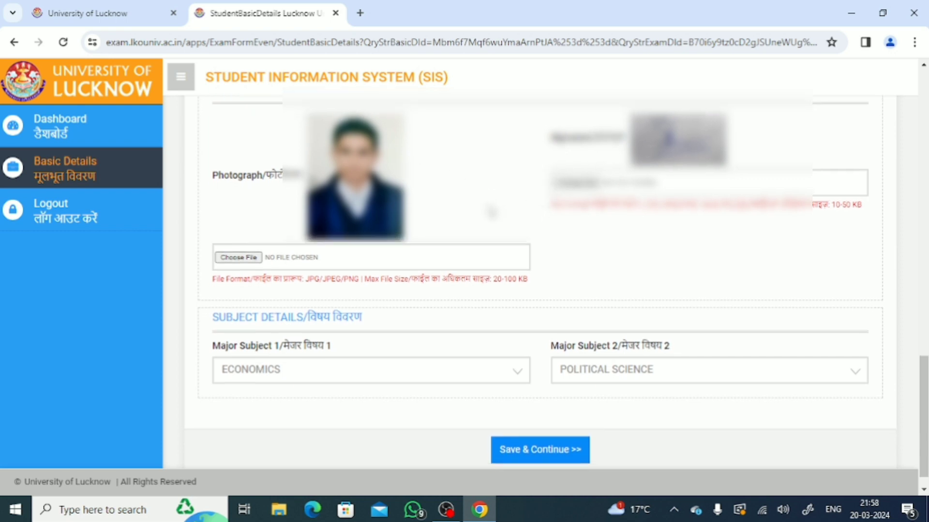
pyautogui.scroll(-1, 489, 208)
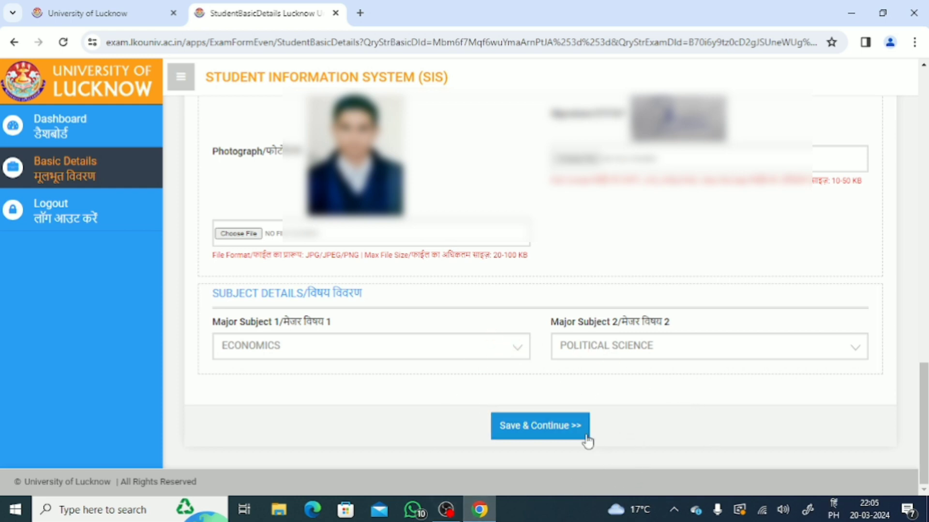
pyautogui.click(550, 437)
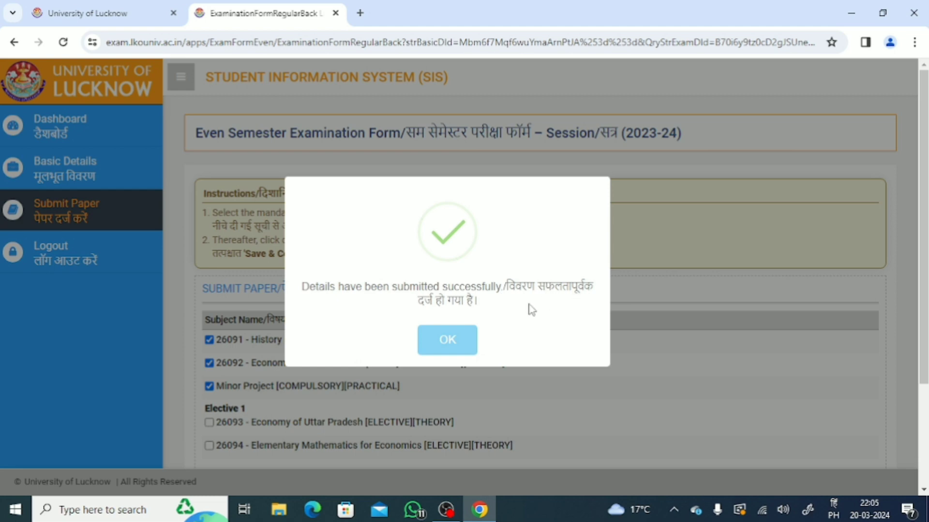
pyautogui.click(449, 343)
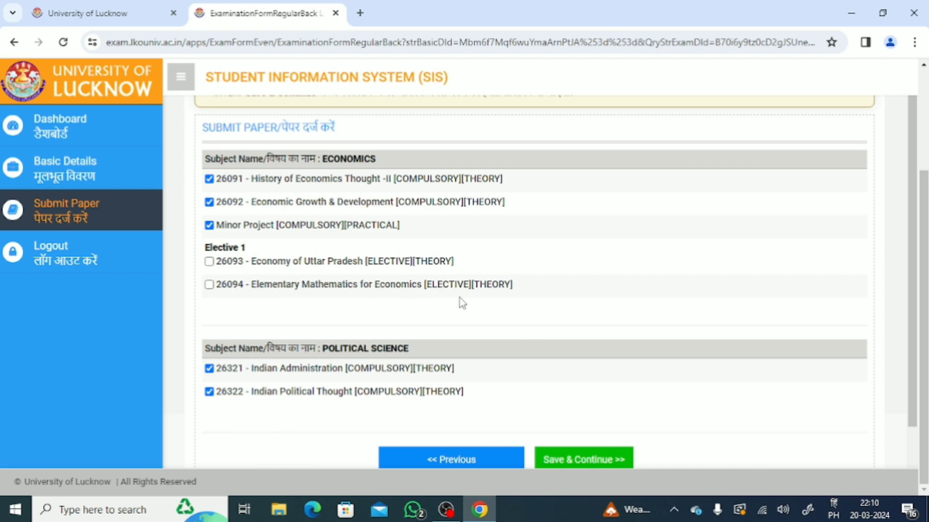
# - Choose elective paper 26094 - Elementary Mathematics for Economics and save the paper selection to reach the form preview
pyautogui.click(209, 286)
pyautogui.scroll(-2, 390, 382)
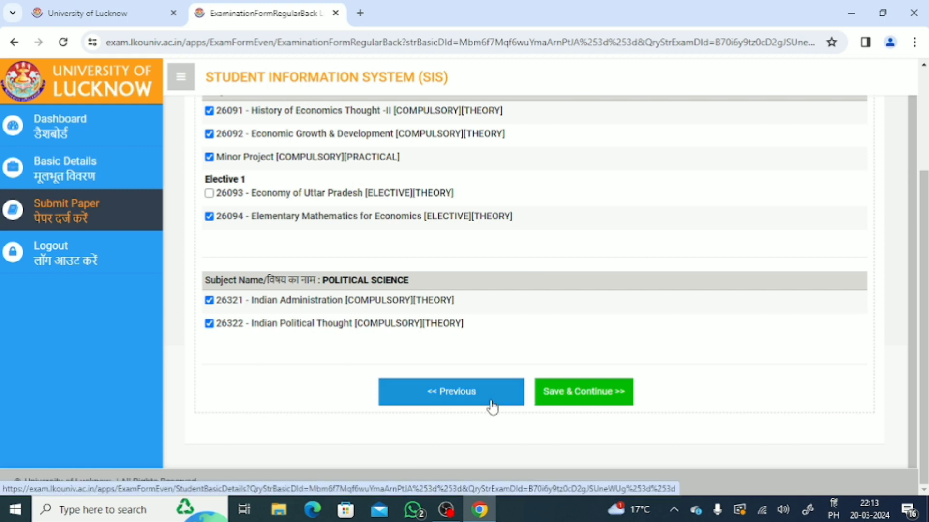
pyautogui.click(596, 394)
pyautogui.click(597, 395)
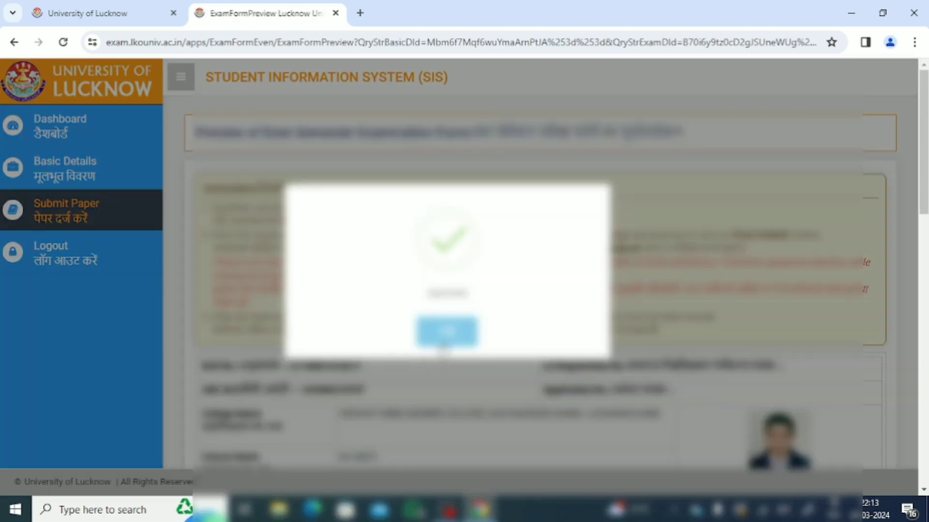
pyautogui.click(443, 342)
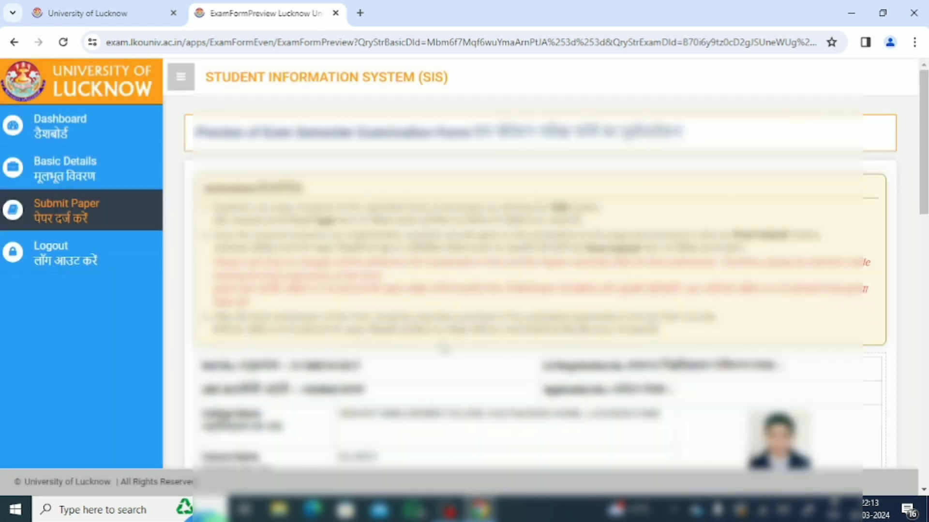
# - Review the examination form preview and accept the declaration that all provided information is true and correct
pyautogui.scroll(-4, 443, 348)
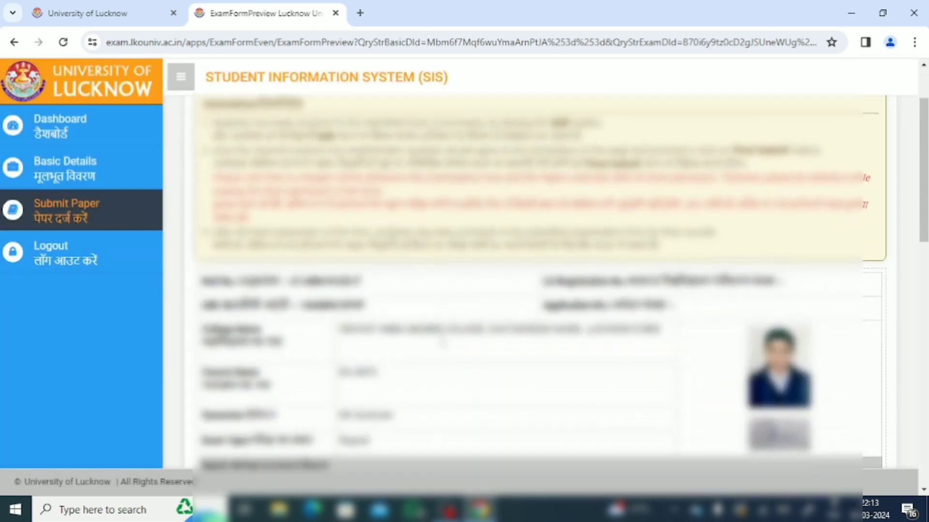
pyautogui.scroll(-10, 449, 344)
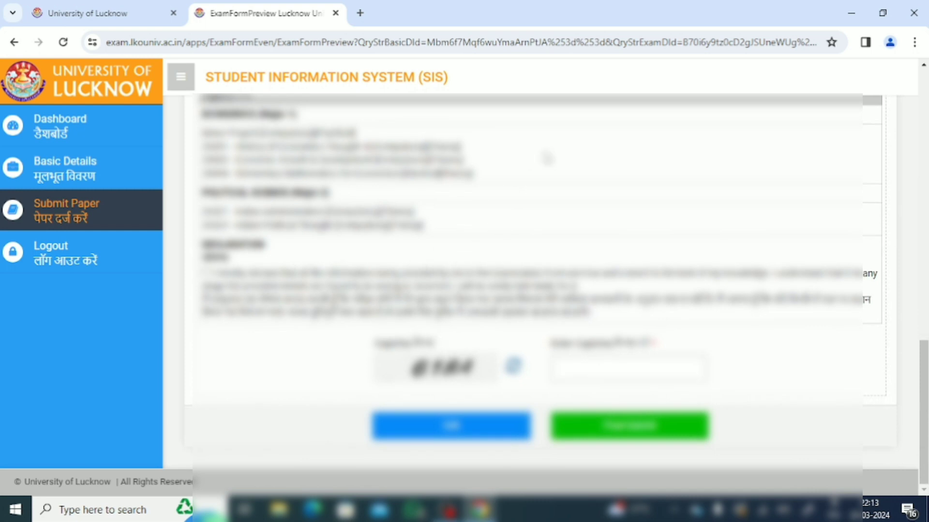
pyautogui.scroll(4, 546, 158)
pyautogui.scroll(5, 532, 281)
pyautogui.scroll(-9, 546, 159)
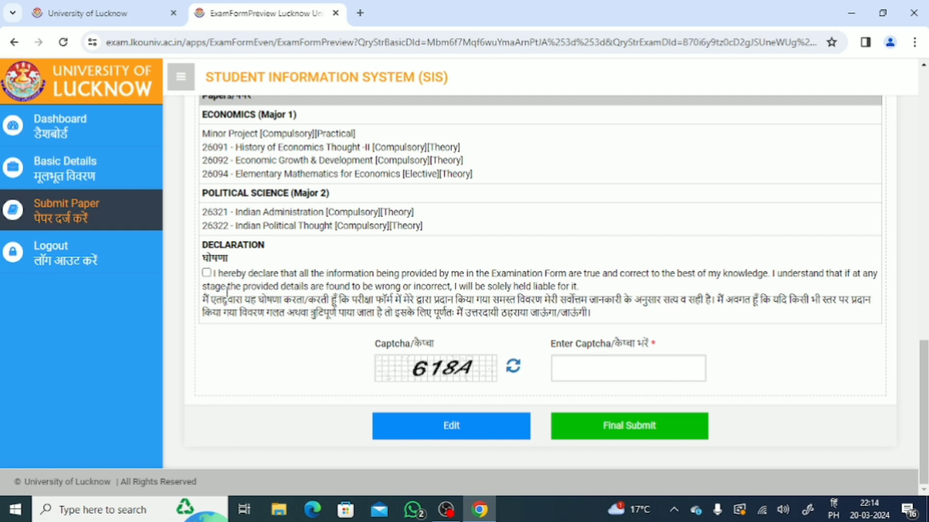
pyautogui.click(207, 273)
# - Enter the displayed captcha code, make the final submission of the examination form and dismiss the confirmation message
pyautogui.click(570, 366)
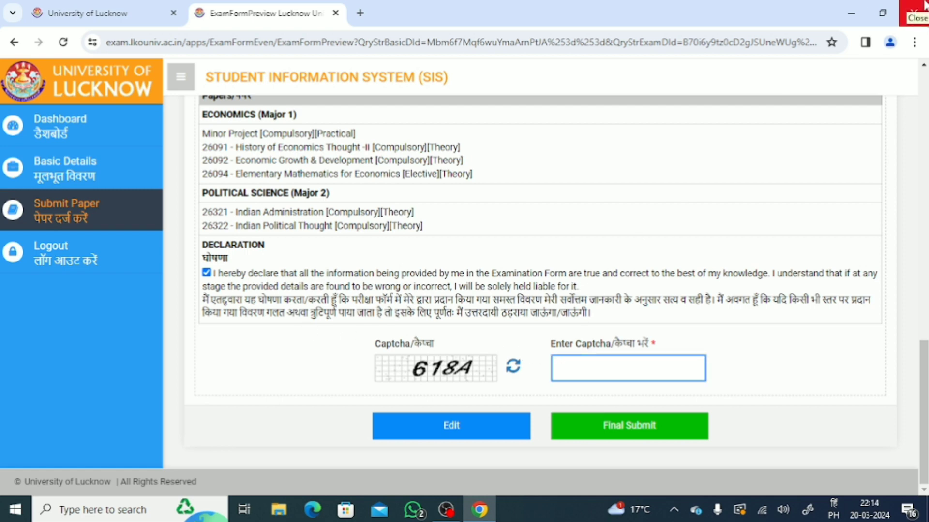
pyautogui.write('2')
pyautogui.write('L4')
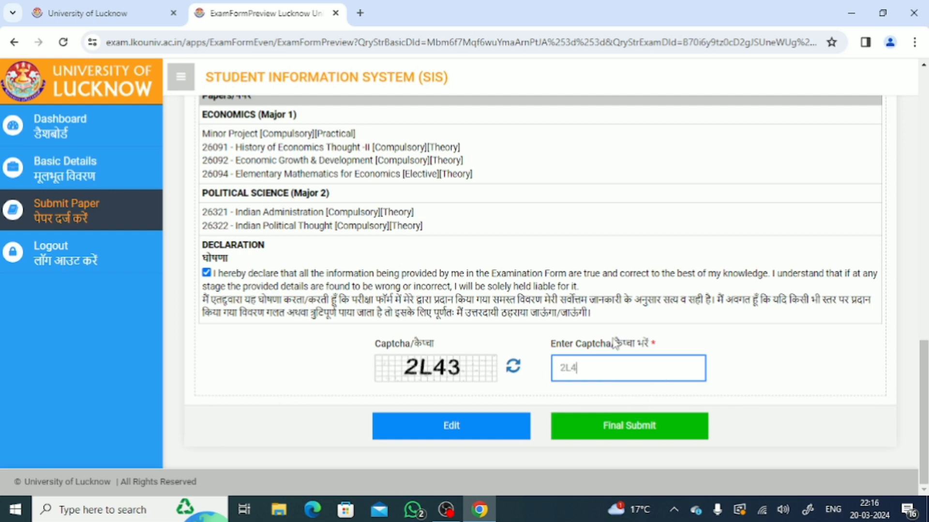
pyautogui.write('3')
pyautogui.click(612, 428)
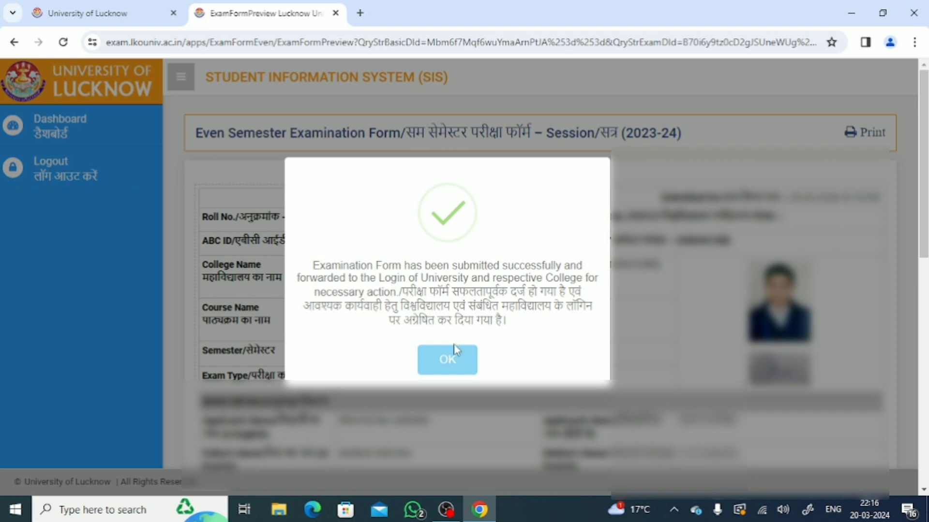
pyautogui.click(454, 360)
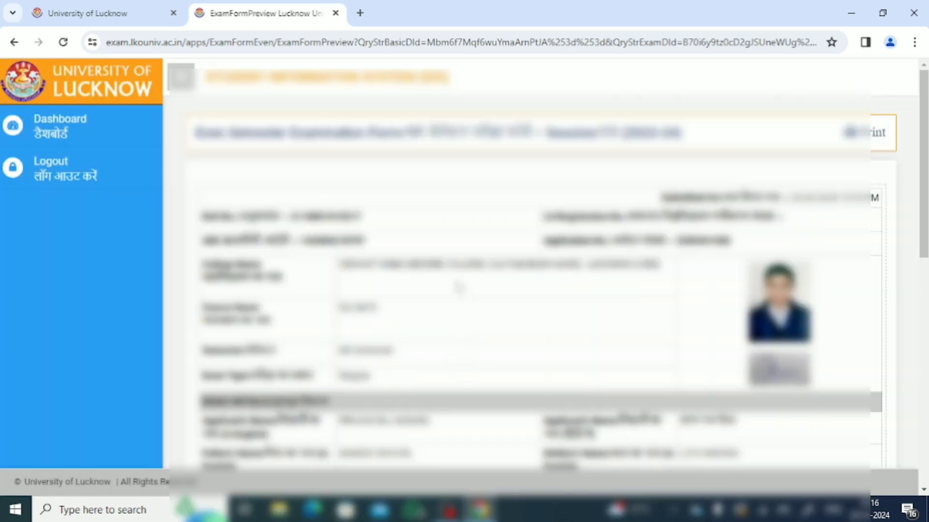
# - Print the submitted examination form and maximize its print window to view the declaration and signature sections
pyautogui.scroll(-10, 458, 285)
pyautogui.scroll(-3, 459, 288)
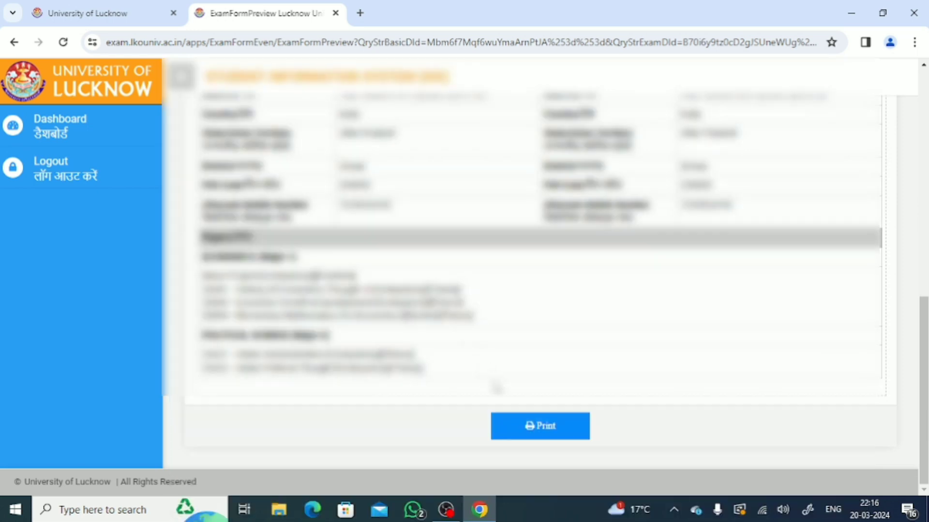
pyautogui.click(527, 428)
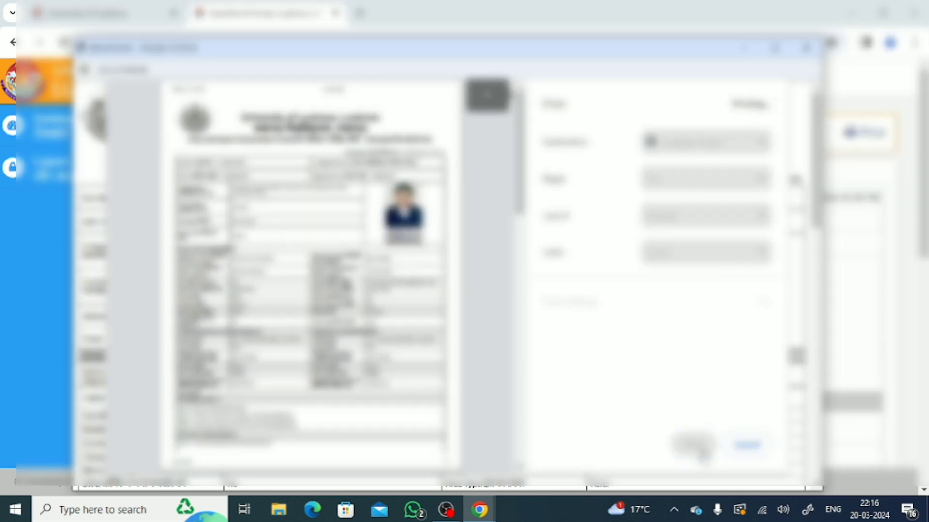
pyautogui.click(703, 453)
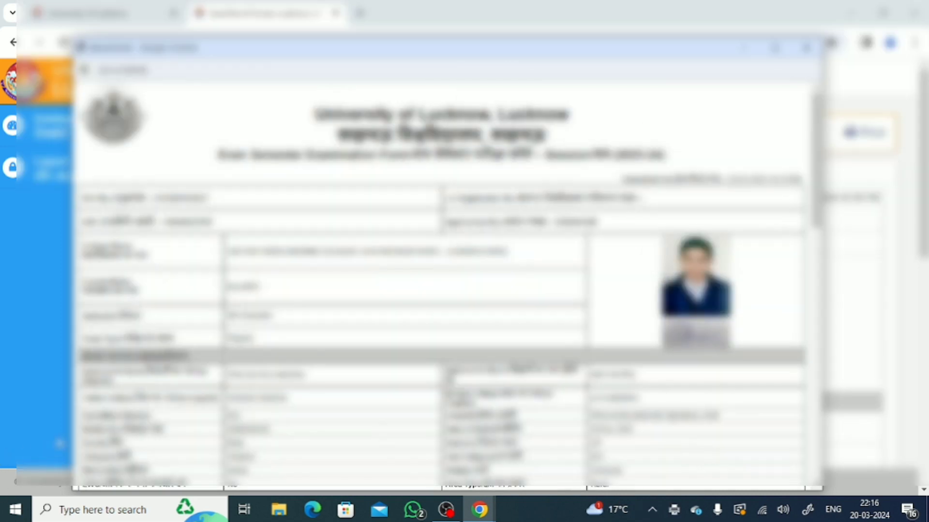
pyautogui.scroll(-10, 442, 281)
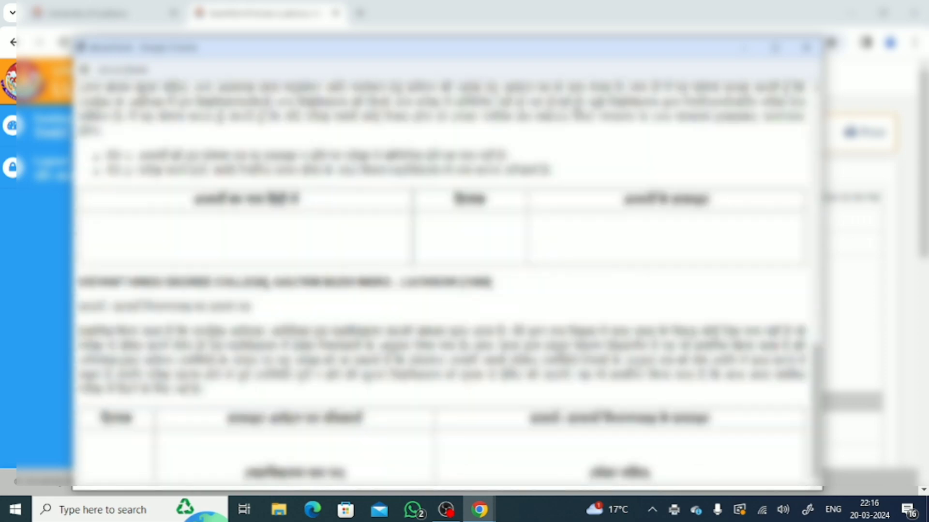
pyautogui.click(774, 47)
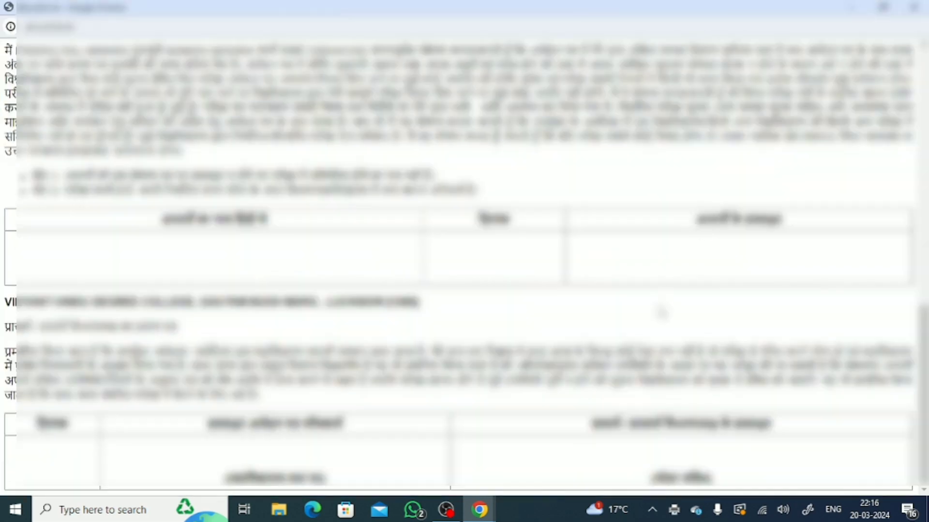